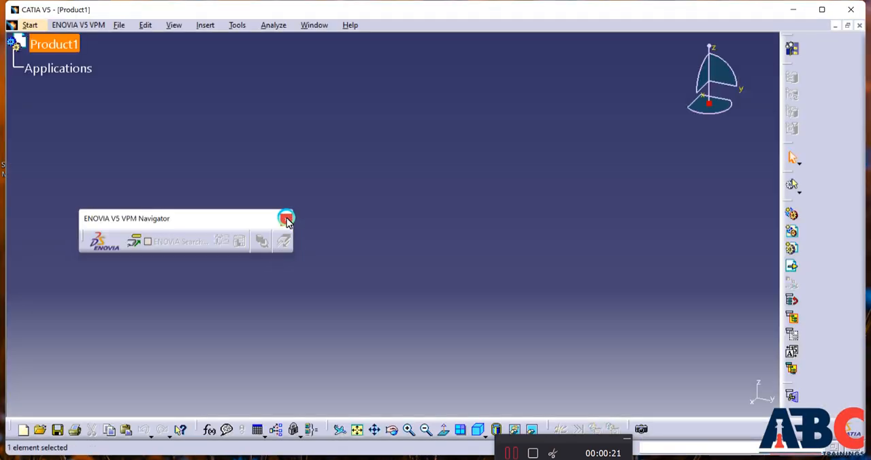
Close the floating ENOVIA V5 VPM Navigator toolbar and switch to the Part Design workbench with a new part in the product
{"action": "left_click", "coordinate": [285, 217]}
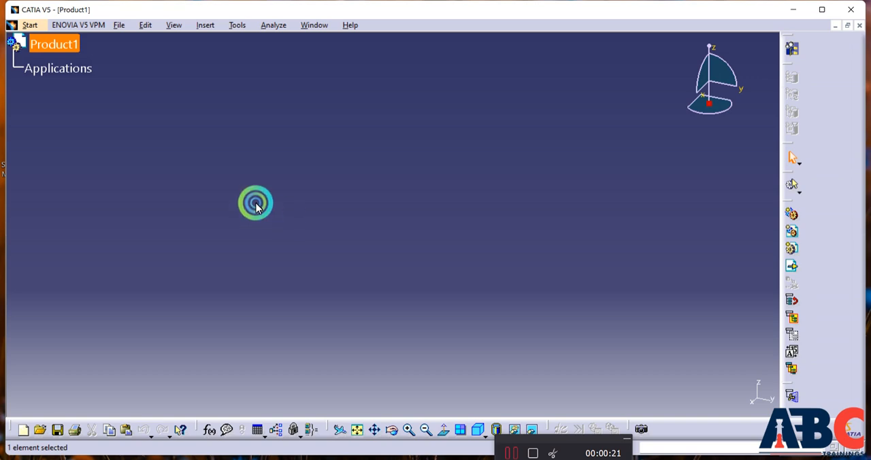
{"action": "left_click", "coordinate": [30, 25]}
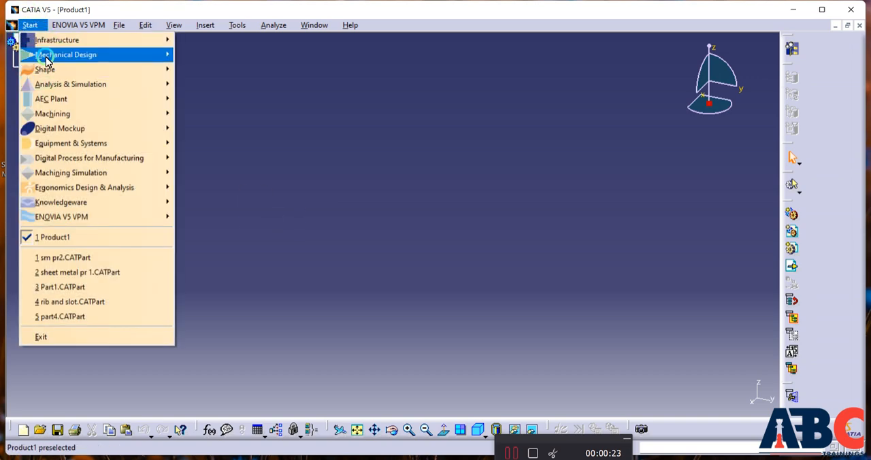
{"action": "mouse_move", "coordinate": [47, 62]}
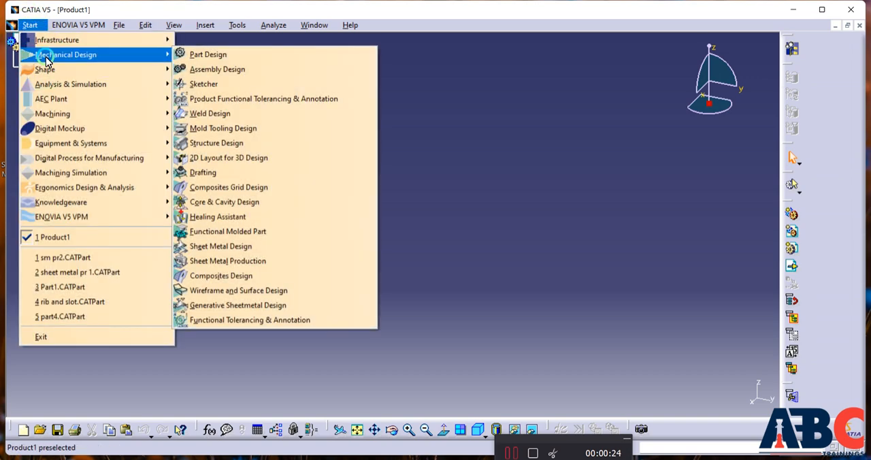
{"action": "left_click", "coordinate": [182, 56]}
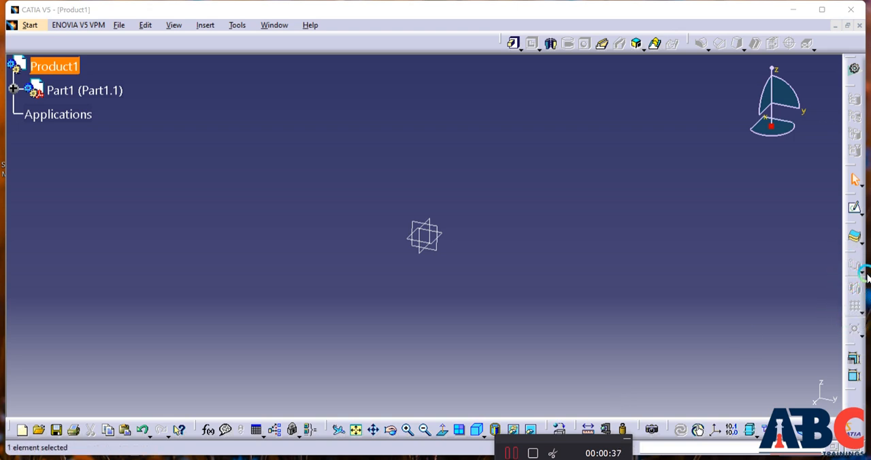
Start a sketch on the xy plane of Part1
{"action": "left_click", "coordinate": [853, 208]}
{"action": "left_click", "coordinate": [516, 45]}
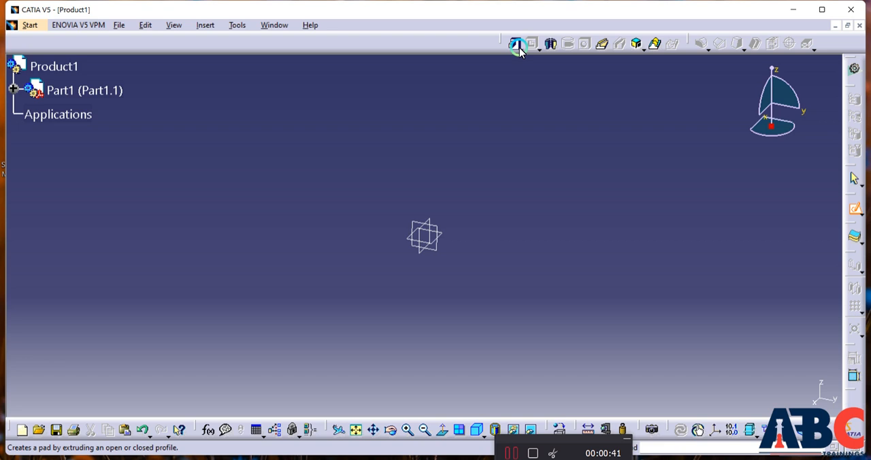
{"action": "left_click", "coordinate": [442, 234]}
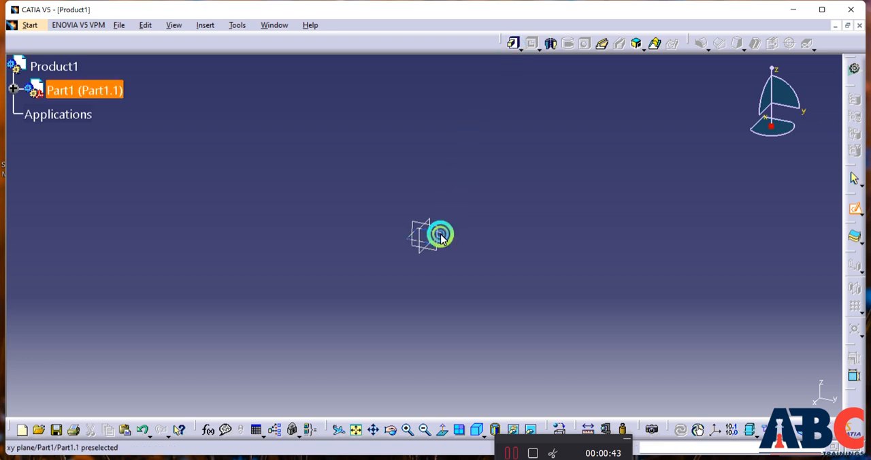
{"action": "left_click", "coordinate": [512, 44]}
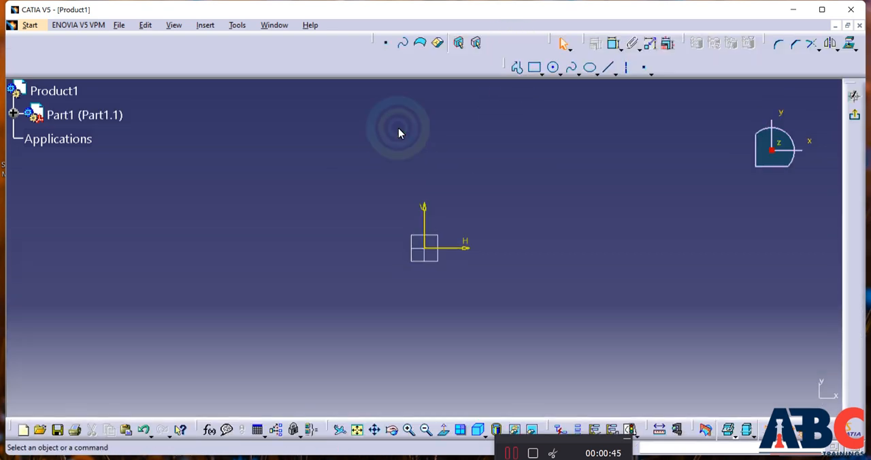
Sketch a rectangle on the negative H side of the origin, crossing the H axis, and exit the sketch
{"action": "left_click", "coordinate": [533, 70]}
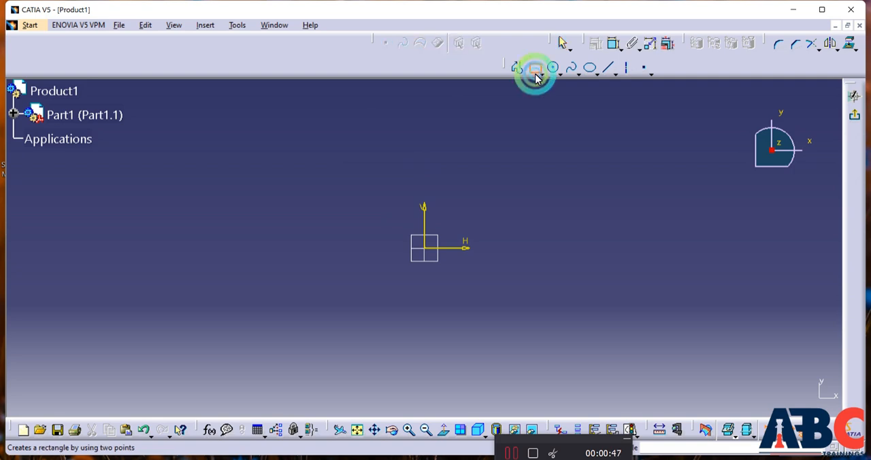
{"action": "left_click", "coordinate": [324, 213]}
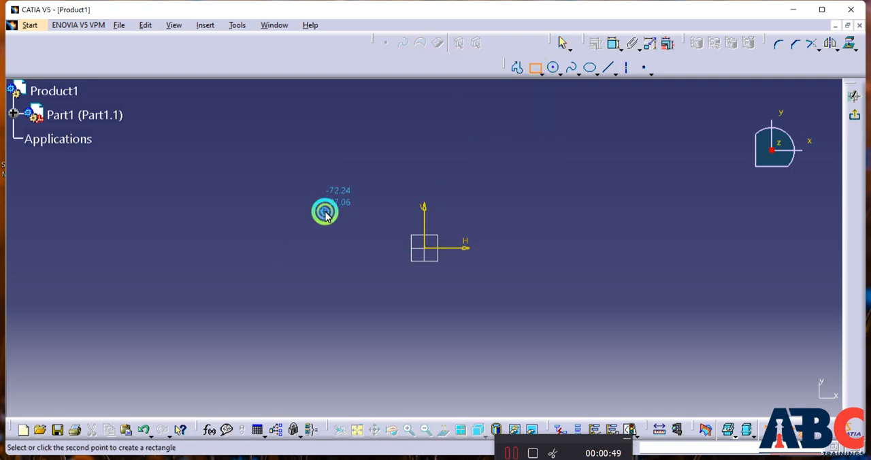
{"action": "left_click", "coordinate": [378, 264]}
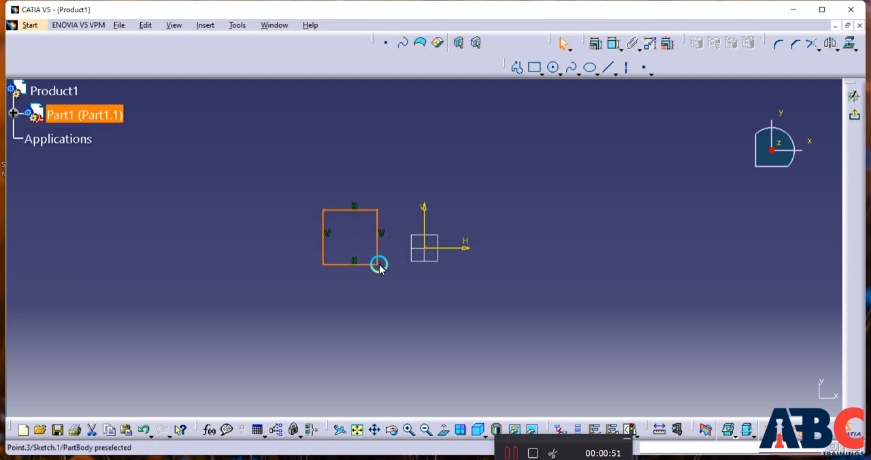
{"action": "left_click", "coordinate": [850, 119]}
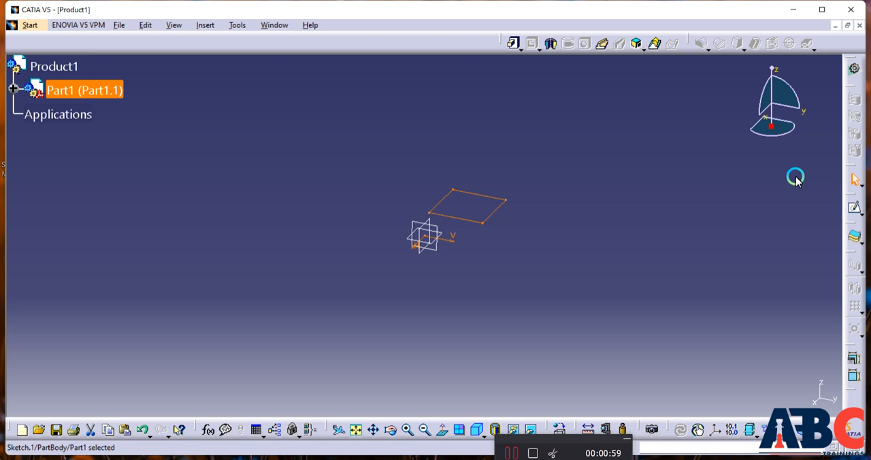
{"action": "left_click", "coordinate": [516, 45]}
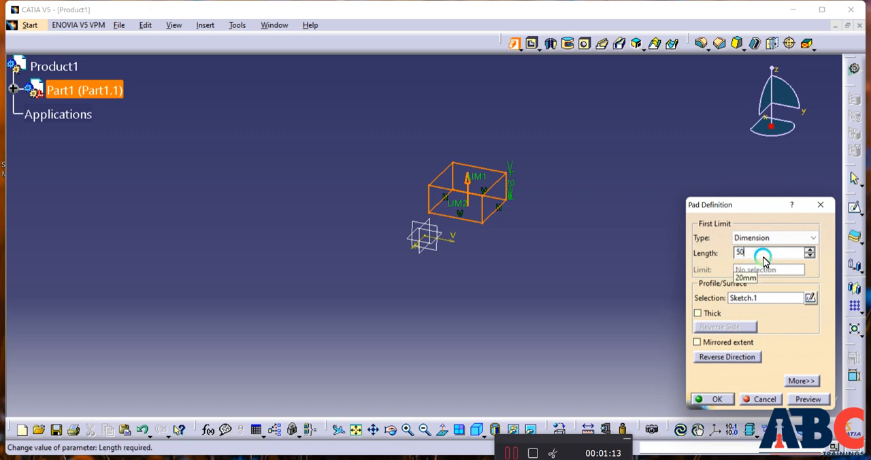
{"action": "left_click", "coordinate": [697, 313]}
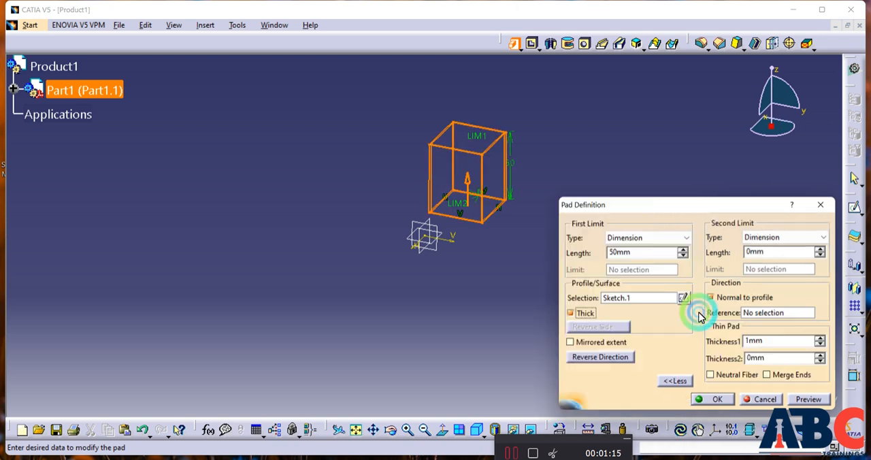
{"action": "left_click", "coordinate": [763, 401]}
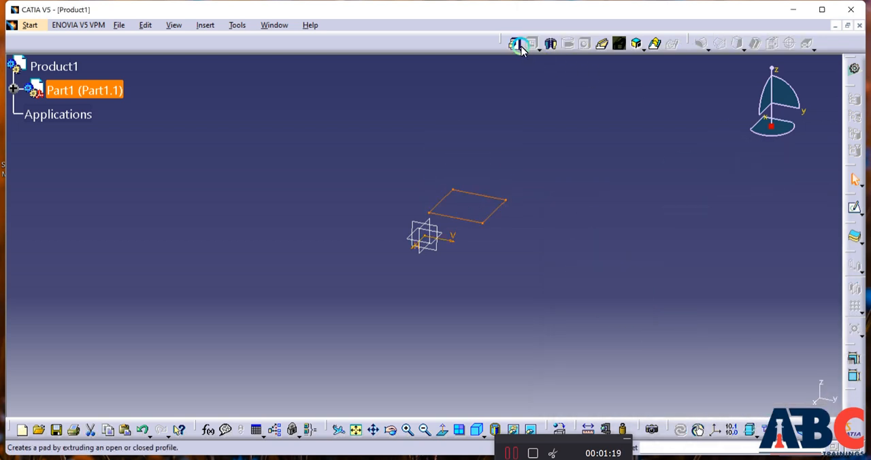
Pad the rectangular sketch 50 mm to one side, with Thick and Mirrored extent left off
{"action": "left_click", "coordinate": [517, 44]}
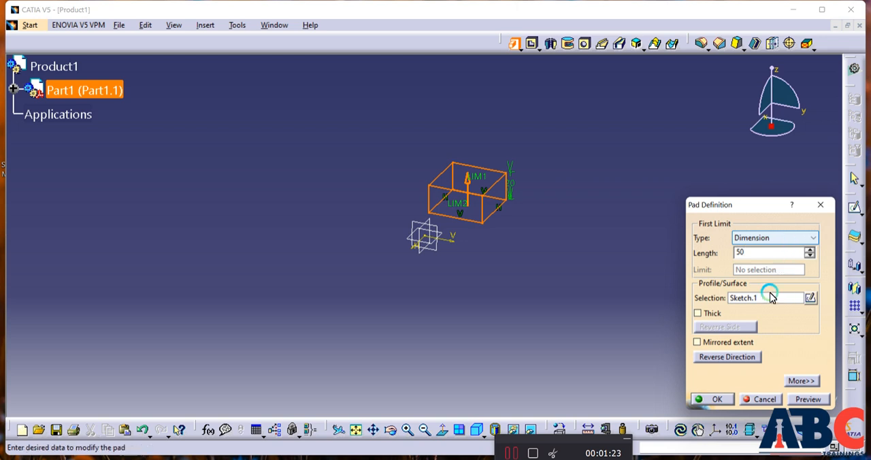
{"action": "left_click", "coordinate": [708, 341]}
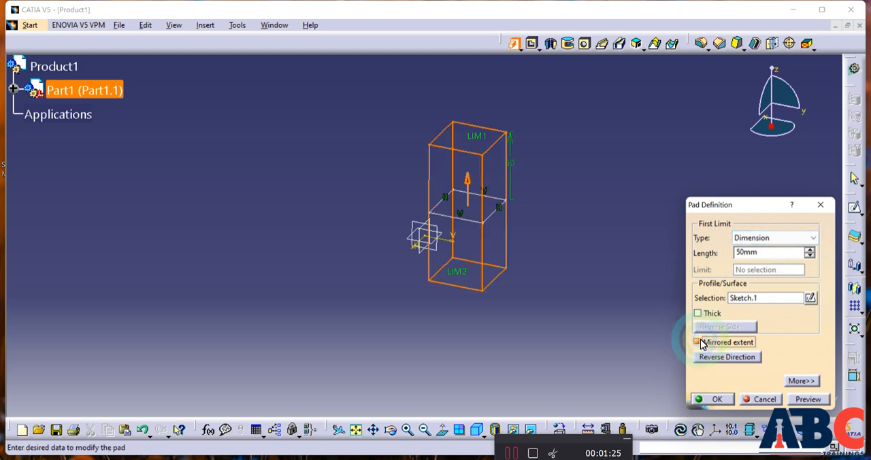
{"action": "left_click", "coordinate": [699, 342]}
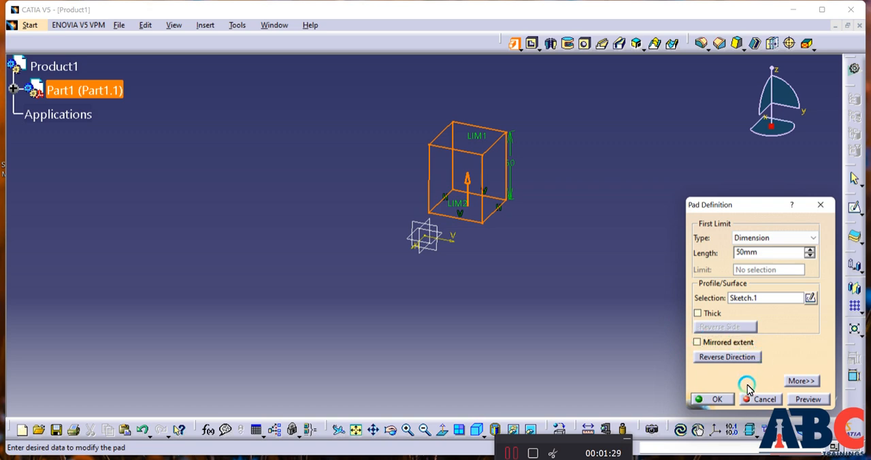
{"action": "left_click", "coordinate": [725, 400]}
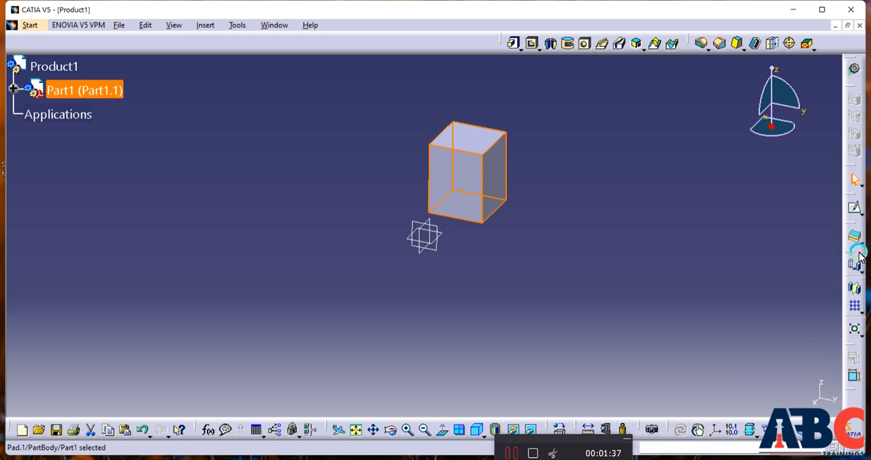
Examine the available body transformation commands, such as Rotation and Mirror
{"action": "left_click_drag", "start_coordinate": [851, 251], "coordinate": [365, 60]}
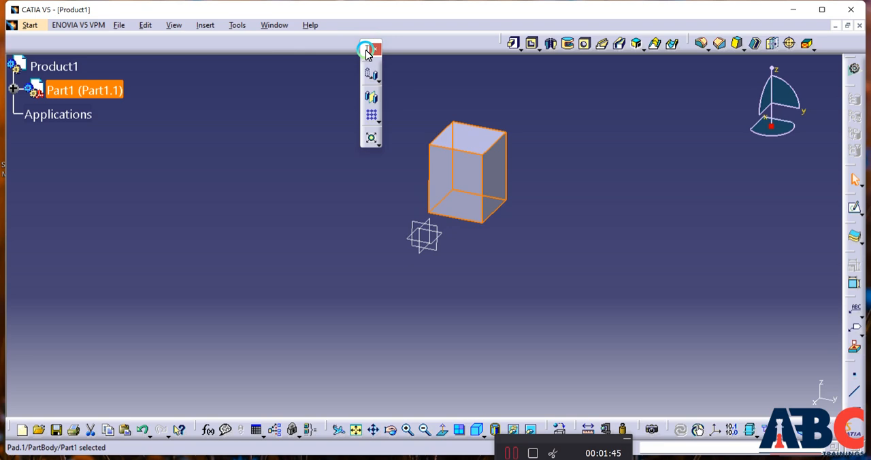
{"action": "left_click", "coordinate": [371, 71]}
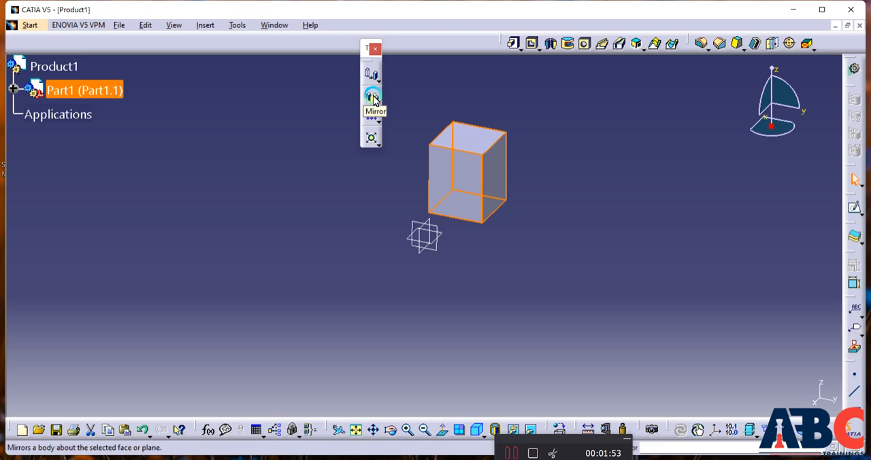
{"action": "left_click", "coordinate": [379, 85]}
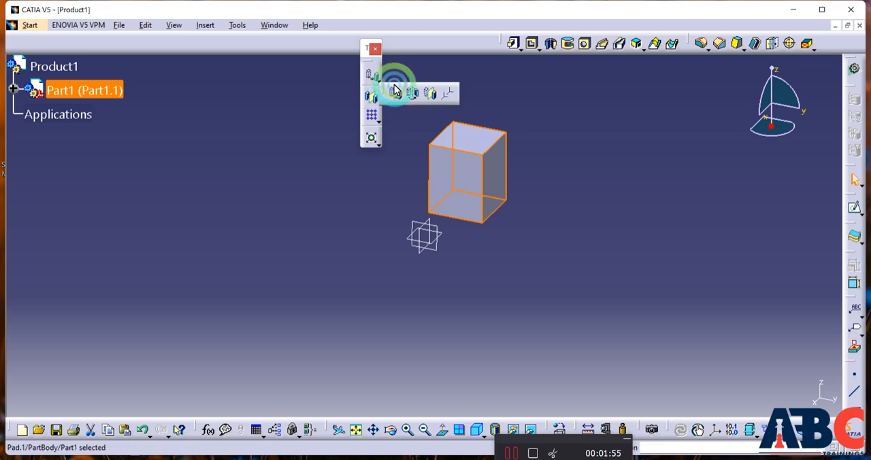
{"action": "left_click", "coordinate": [412, 92]}
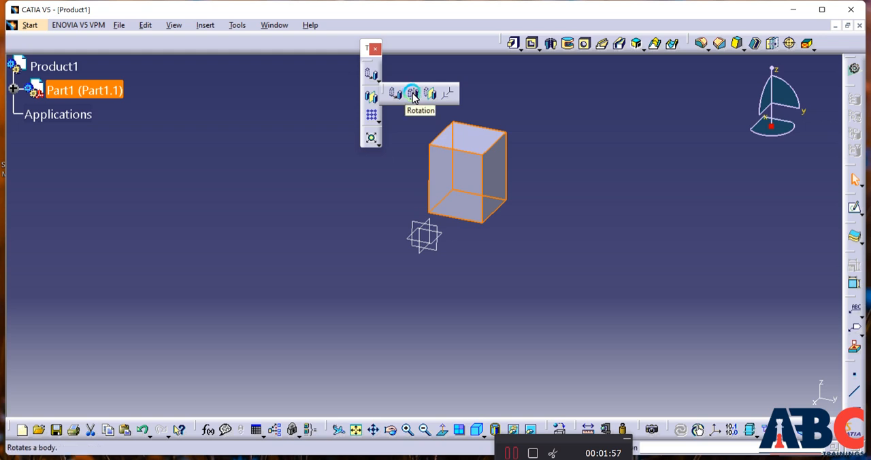
{"action": "left_click", "coordinate": [427, 95]}
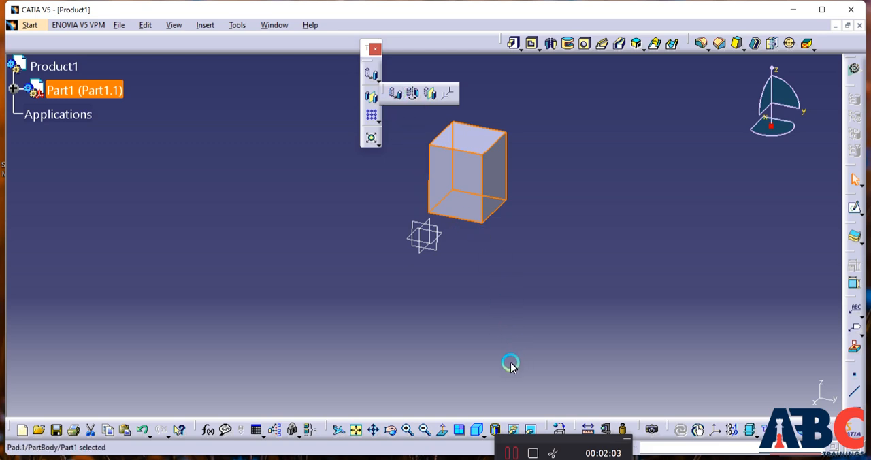
{"action": "left_click", "coordinate": [374, 48]}
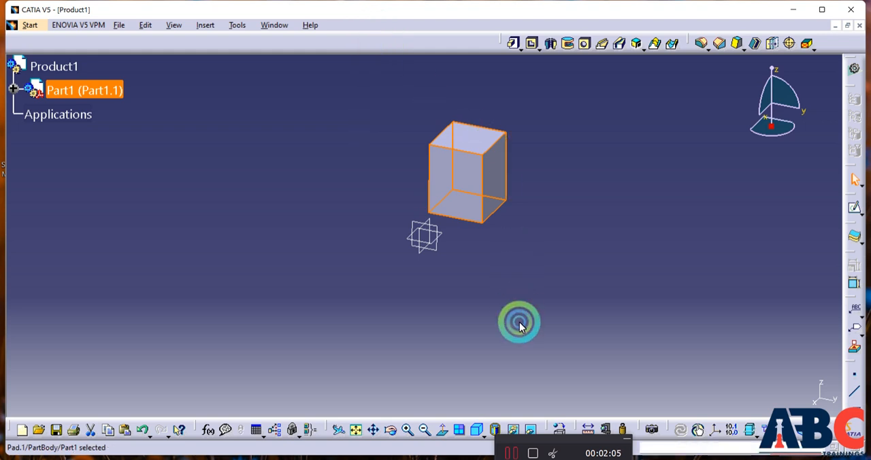
{"action": "left_click", "coordinate": [511, 452]}
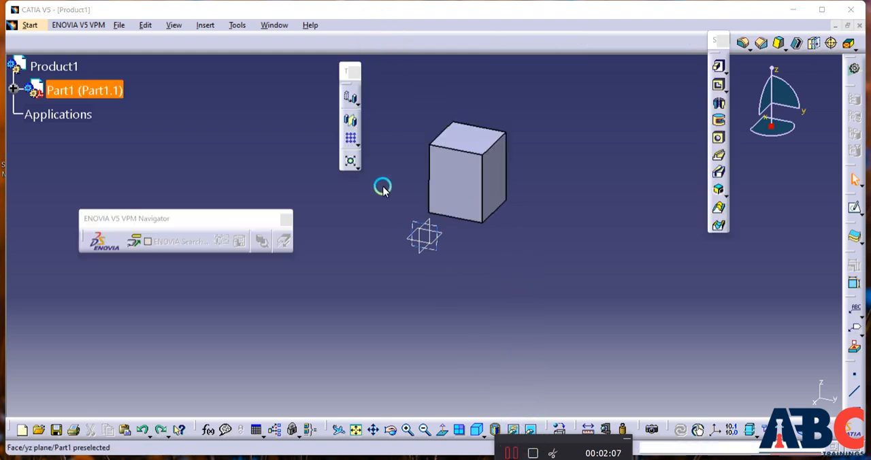
Translate the block 50 mm using its front face as the direction, keeping the transformation specifications
{"action": "left_click", "coordinate": [349, 99]}
{"action": "left_click", "coordinate": [425, 210]}
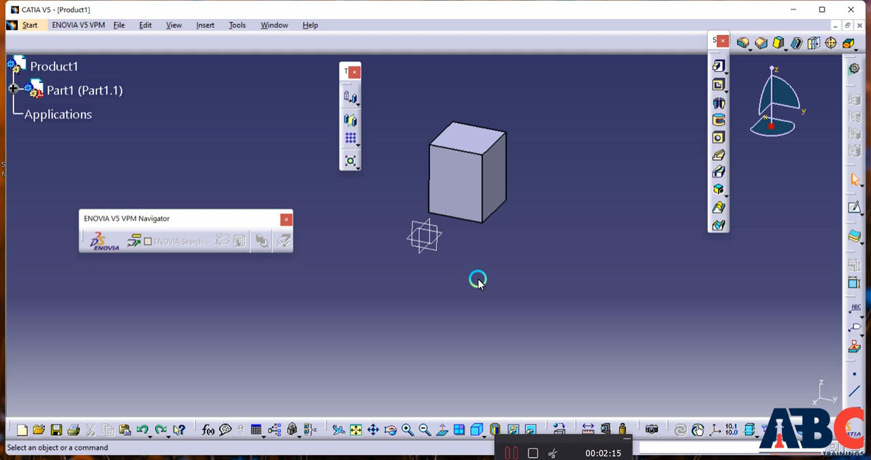
{"action": "left_click", "coordinate": [460, 218]}
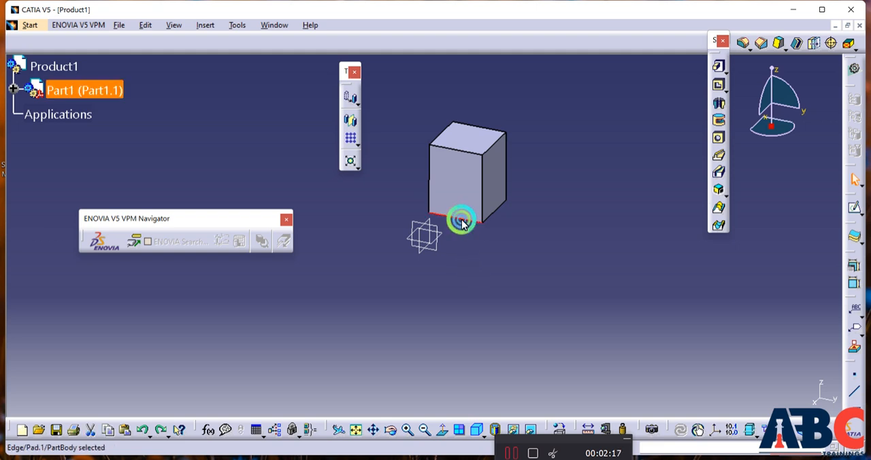
{"action": "left_click", "coordinate": [349, 99]}
{"action": "left_click", "coordinate": [468, 263]}
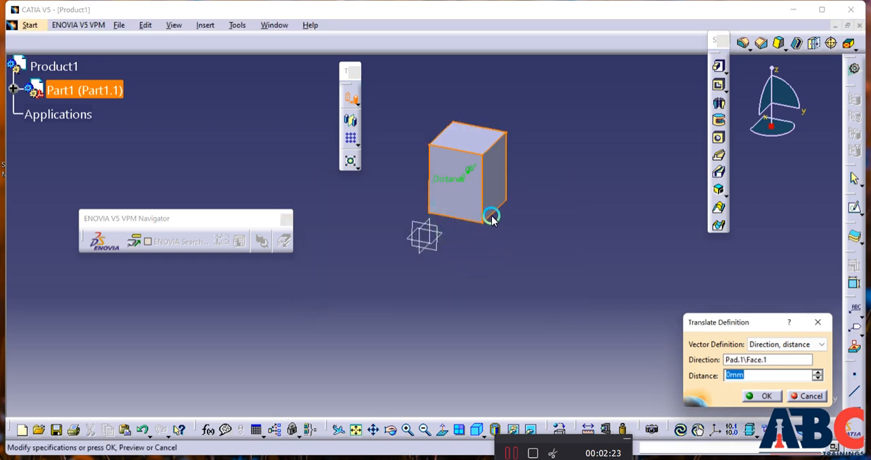
{"action": "left_click", "coordinate": [491, 216]}
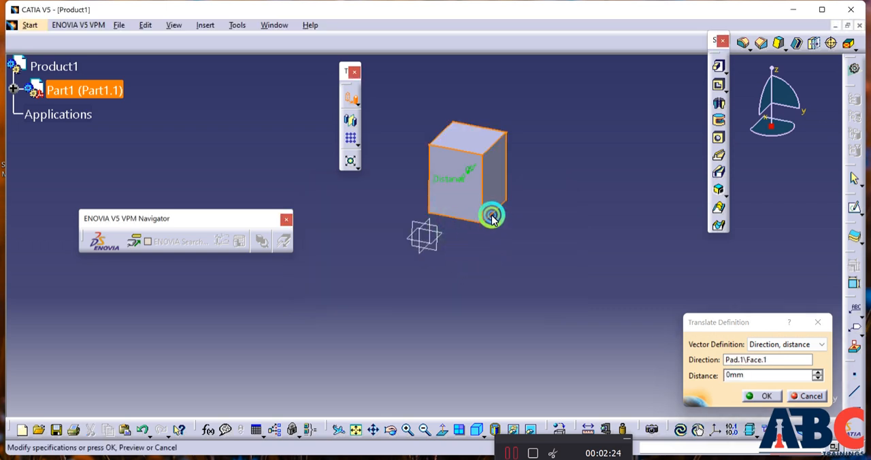
{"action": "left_click", "coordinate": [787, 368]}
{"action": "left_click", "coordinate": [695, 374]}
{"action": "type", "text": "50"}
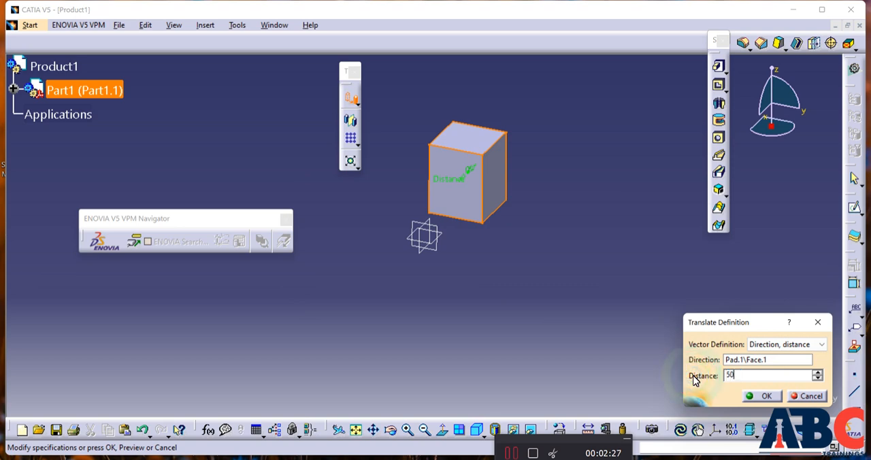
{"action": "key", "text": "Return"}
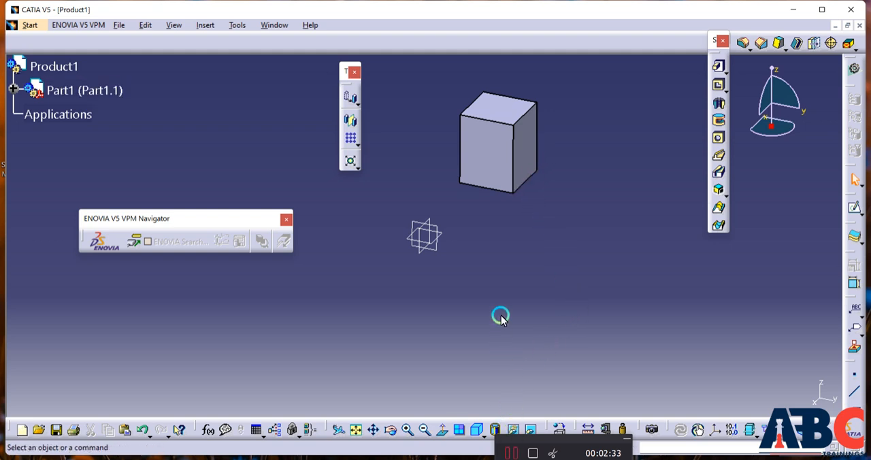
Rotate the block about the lower edge of its front face in Axis-Angle mode, keeping the transformation specifications
{"action": "left_click", "coordinate": [353, 119]}
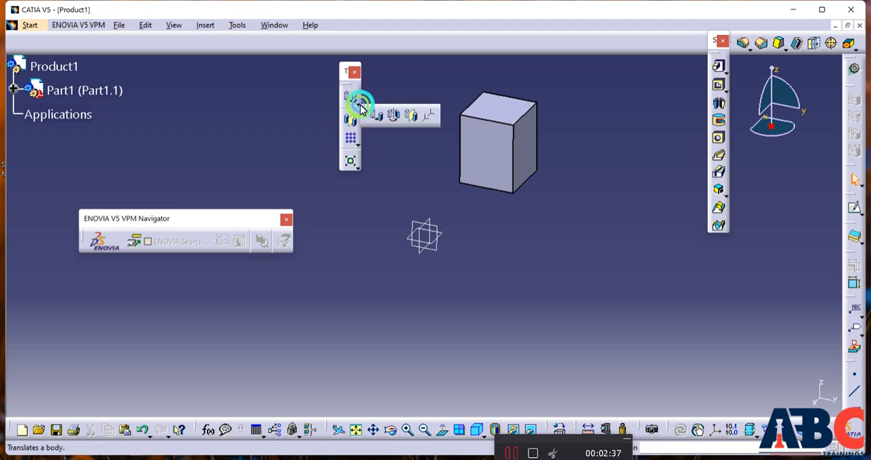
{"action": "left_click", "coordinate": [393, 115]}
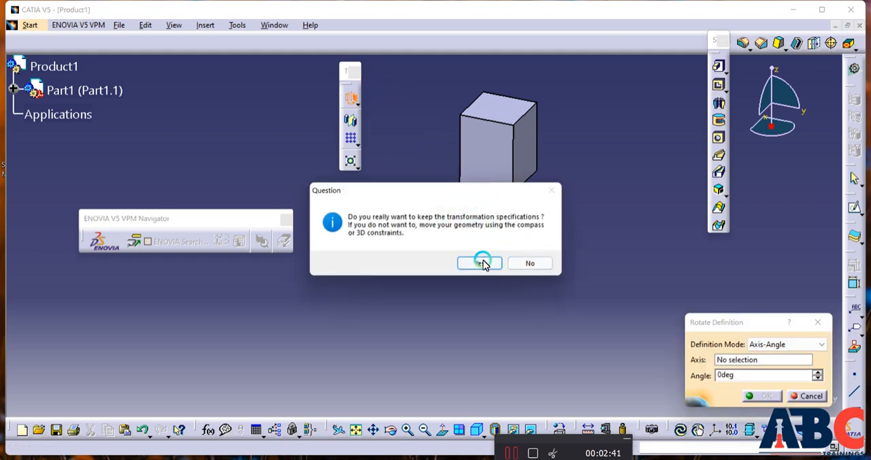
{"action": "left_click", "coordinate": [481, 263]}
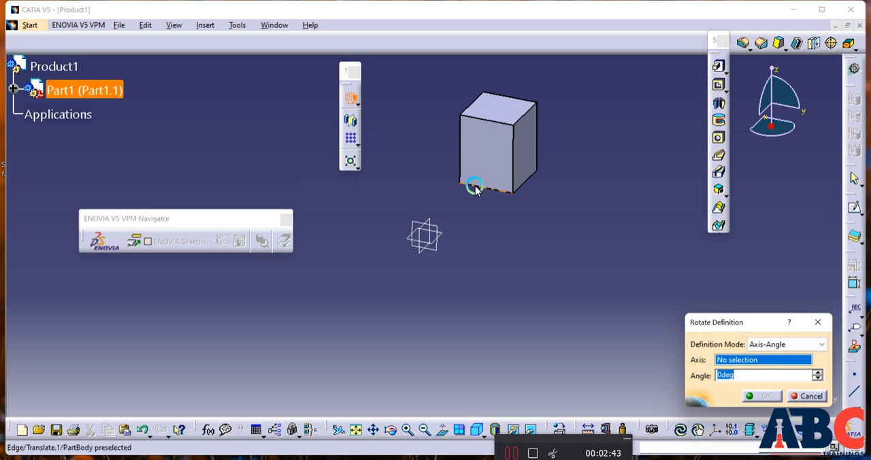
{"action": "left_click", "coordinate": [475, 189]}
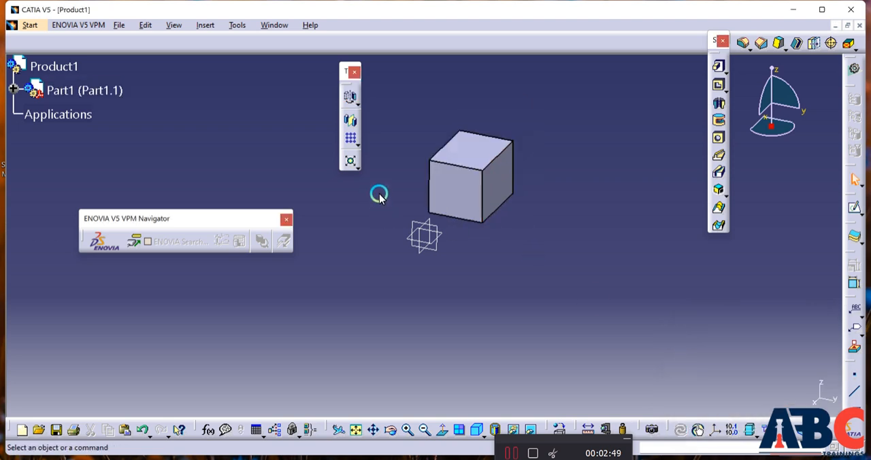
Expand Part1 and its PartBody in the specification tree, moving the ENOVIA V5 VPM Navigator toolbar clear of it
{"action": "left_click", "coordinate": [15, 90]}
{"action": "left_click", "coordinate": [30, 114]}
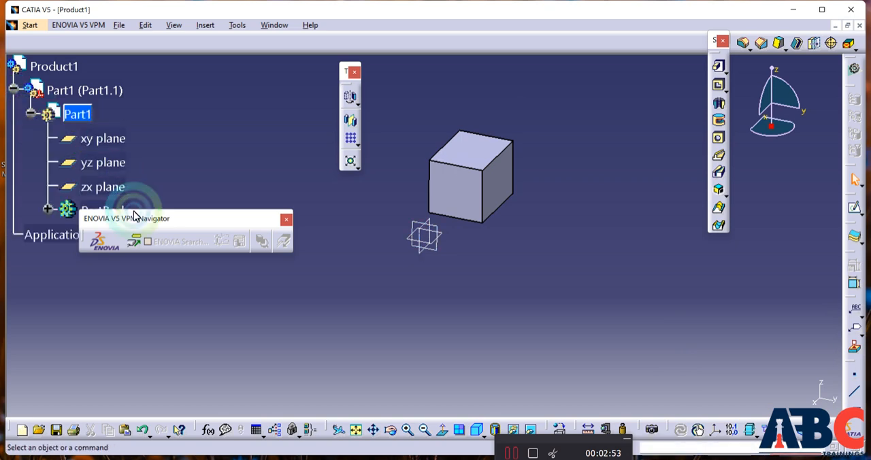
{"action": "left_click_drag", "start_coordinate": [134, 216], "coordinate": [101, 366]}
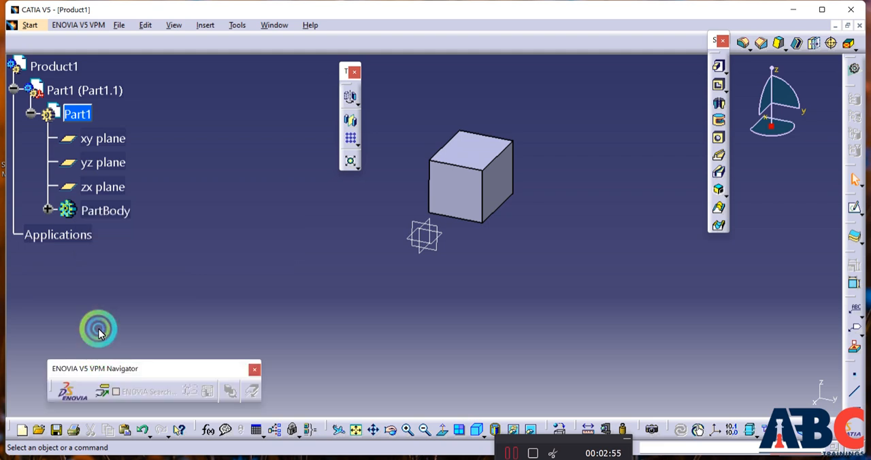
{"action": "left_click", "coordinate": [48, 211]}
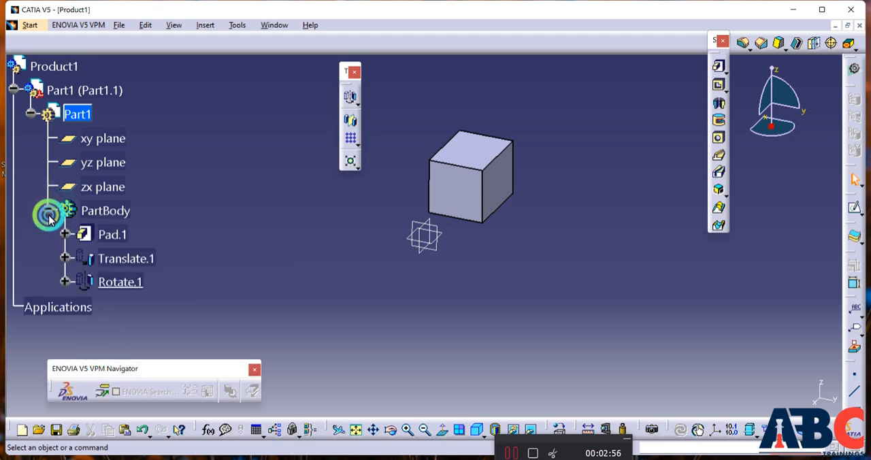
Edit the block's existing rotation and set its angle to 180 degrees, keeping the Axis-Angle mode and the same axis
{"action": "double_click", "coordinate": [115, 280]}
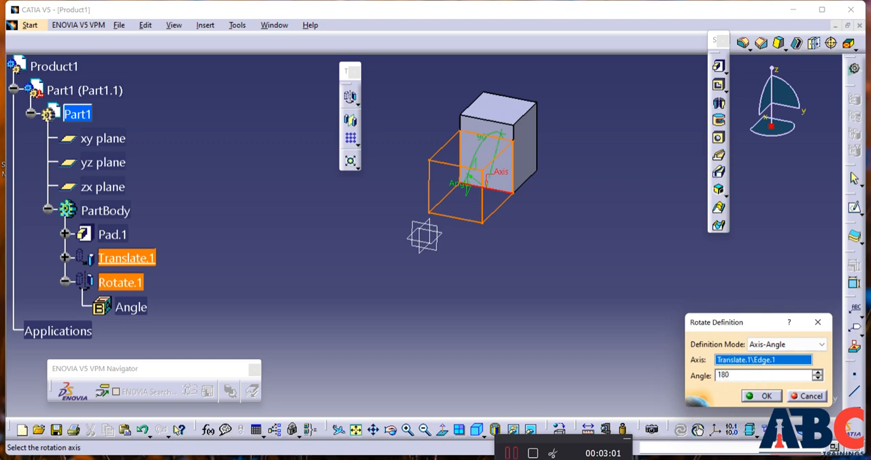
{"action": "left_click", "coordinate": [766, 396]}
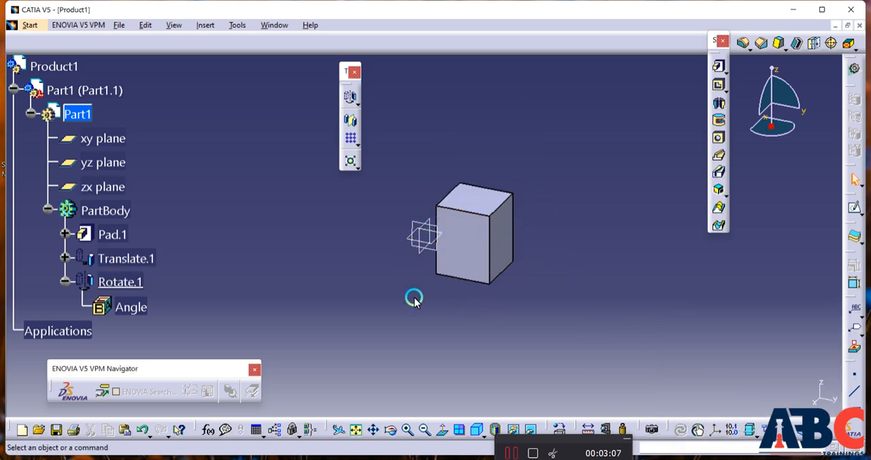
{"action": "middle_click_drag", "start_coordinate": [433, 307], "coordinate": [458, 309]}
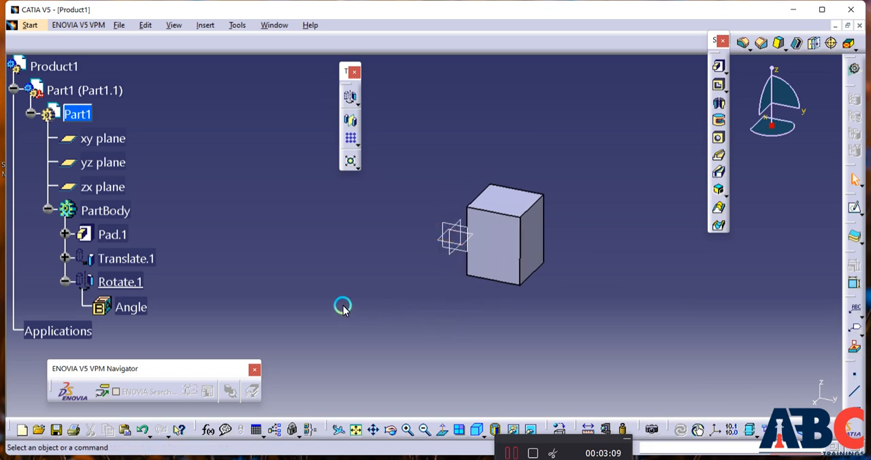
{"action": "left_click", "coordinate": [511, 453]}
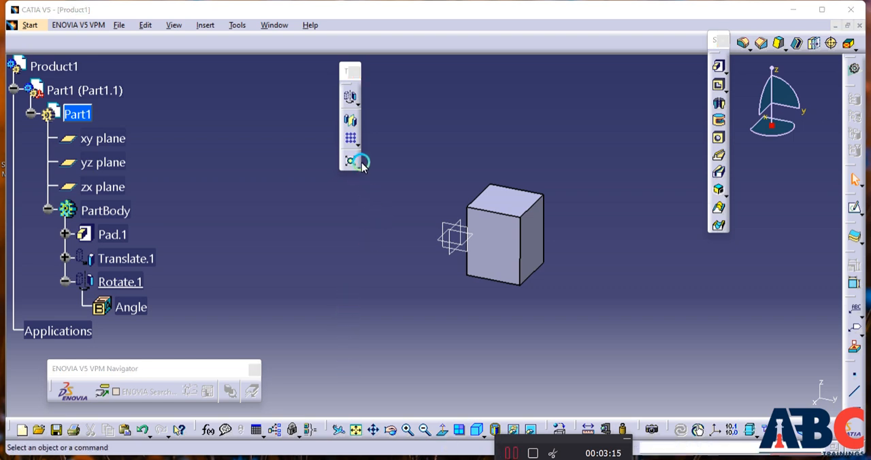
{"action": "left_click", "coordinate": [352, 121]}
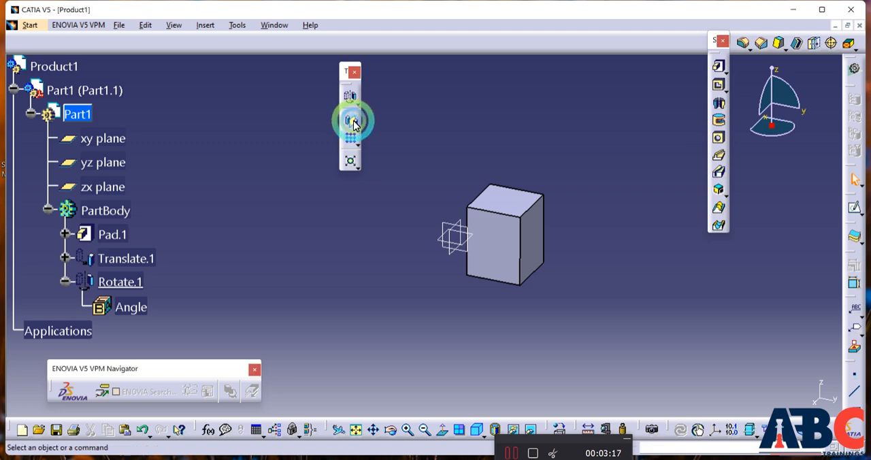
{"action": "left_click", "coordinate": [484, 228]}
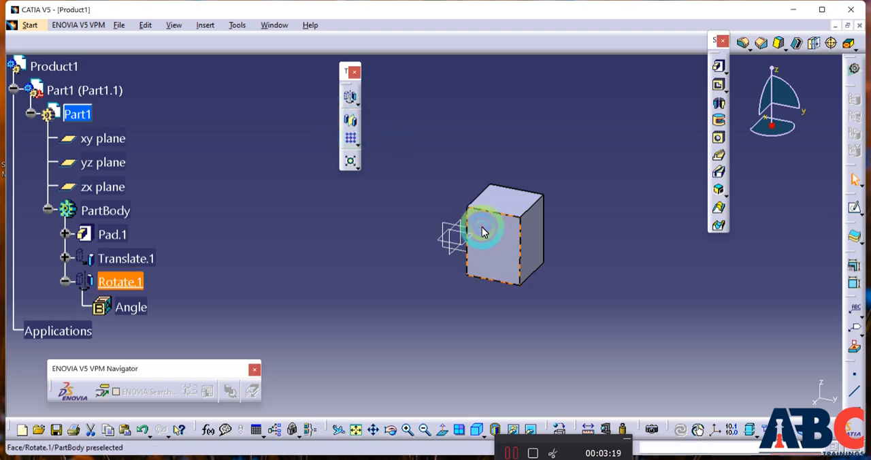
{"action": "left_click", "coordinate": [449, 227]}
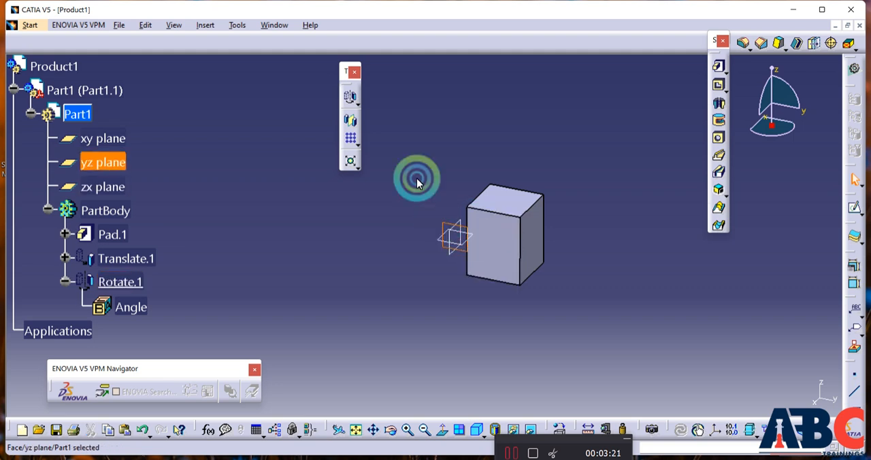
{"action": "left_click", "coordinate": [350, 119]}
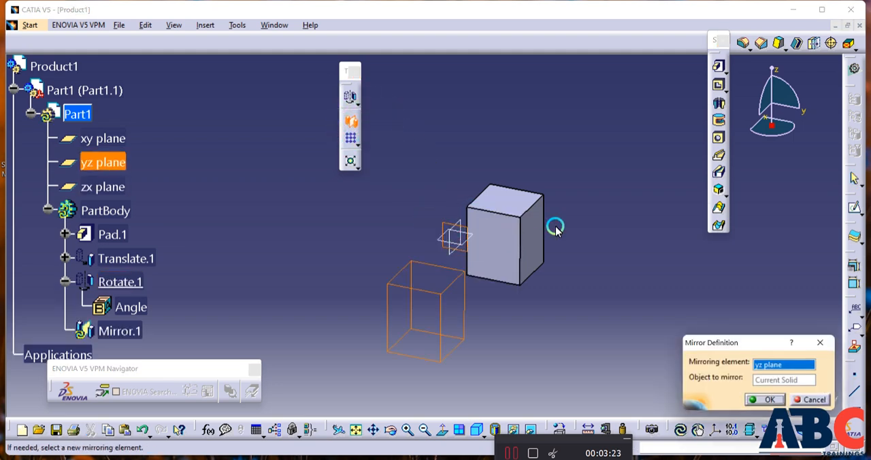
{"action": "left_click", "coordinate": [807, 401]}
{"action": "left_click", "coordinate": [414, 190]}
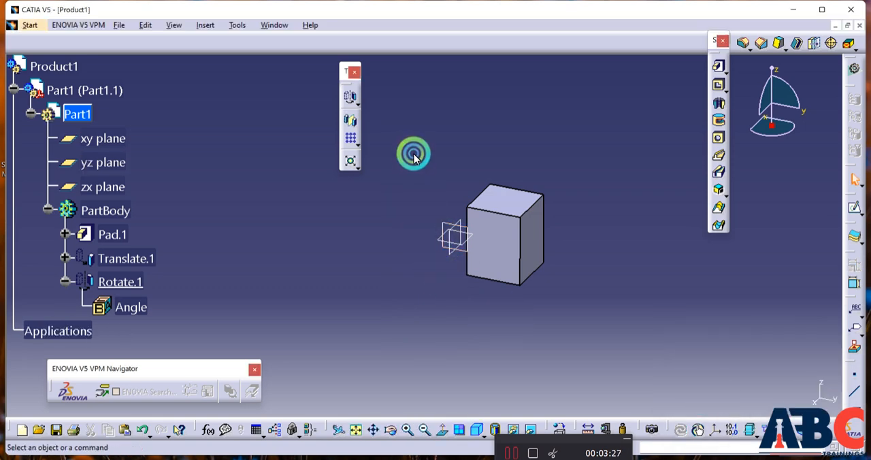
Mirror the current solid about the yz plane, using that plane instead of the block's front face as the mirroring element
{"action": "left_click", "coordinate": [357, 115]}
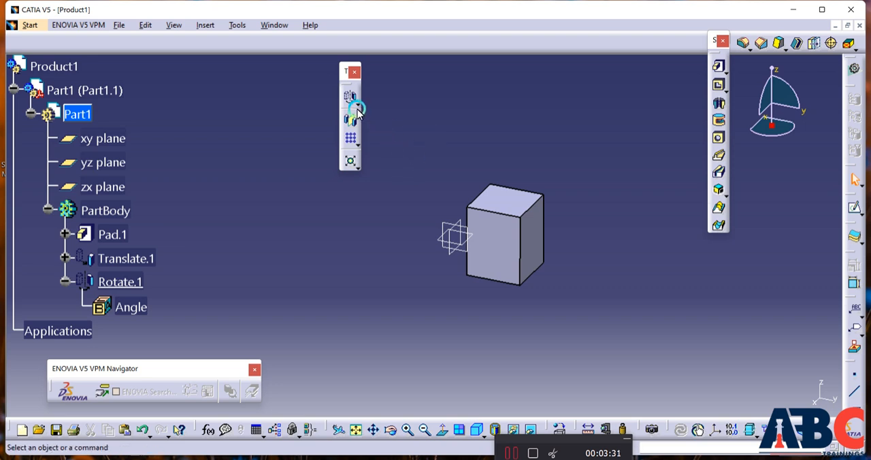
{"action": "left_click", "coordinate": [352, 126]}
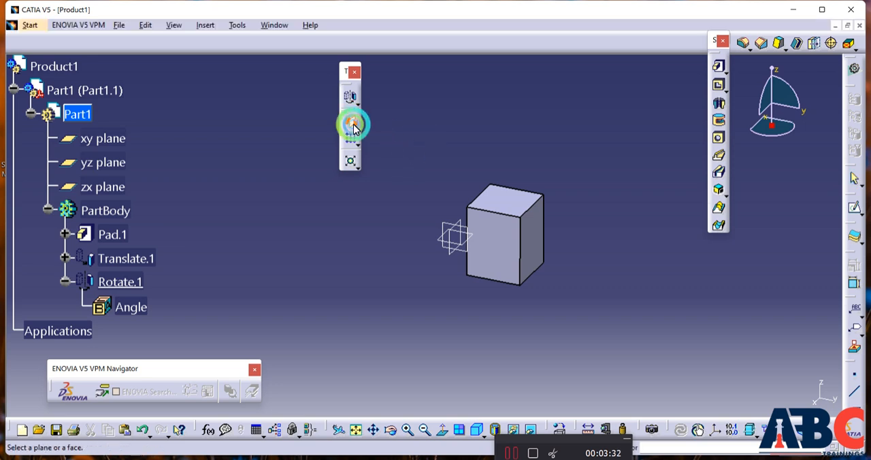
{"action": "left_click", "coordinate": [483, 230]}
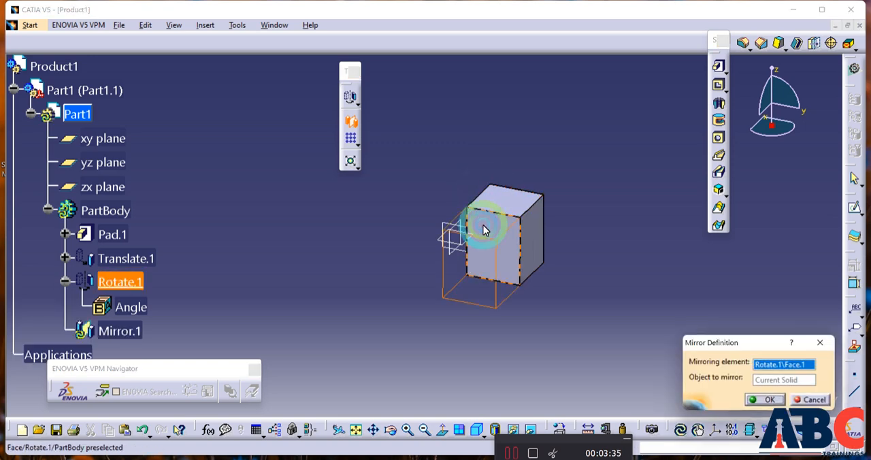
{"action": "left_click", "coordinate": [443, 227]}
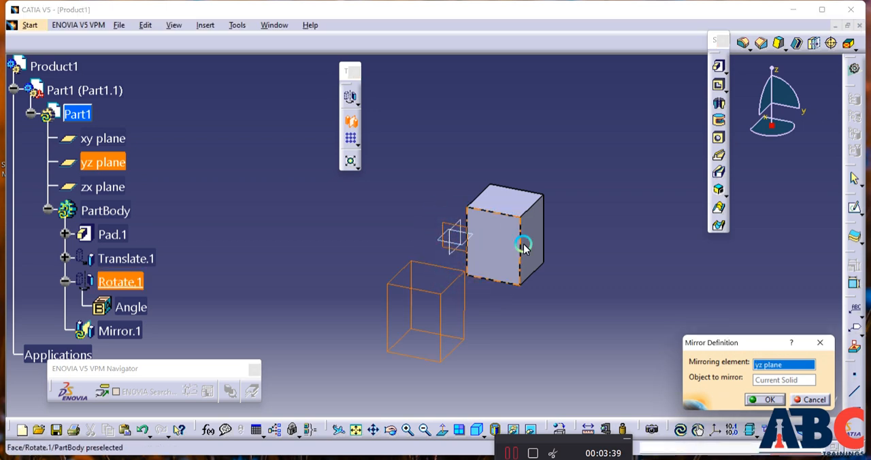
{"action": "left_click", "coordinate": [766, 401]}
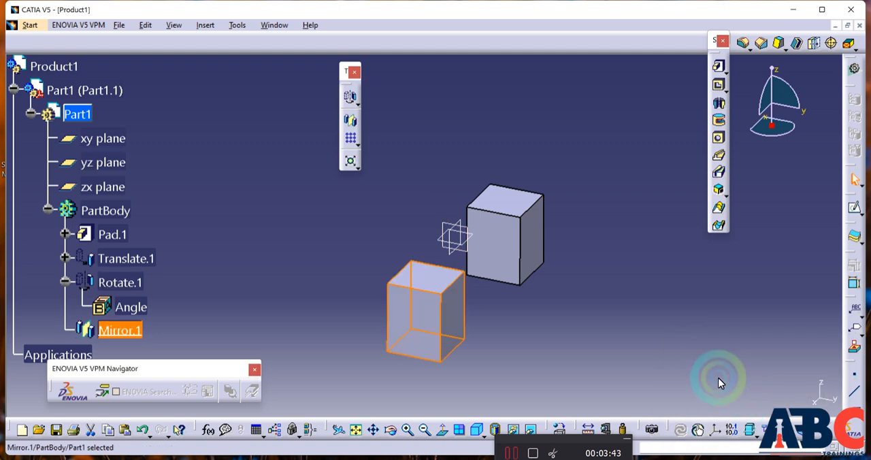
{"action": "middle_click_drag", "start_coordinate": [534, 282], "coordinate": [445, 310]}
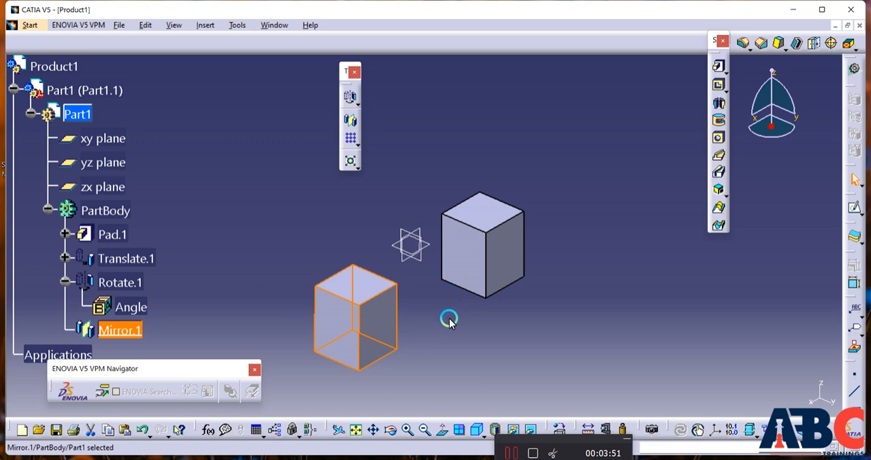
{"action": "left_click", "coordinate": [510, 454]}
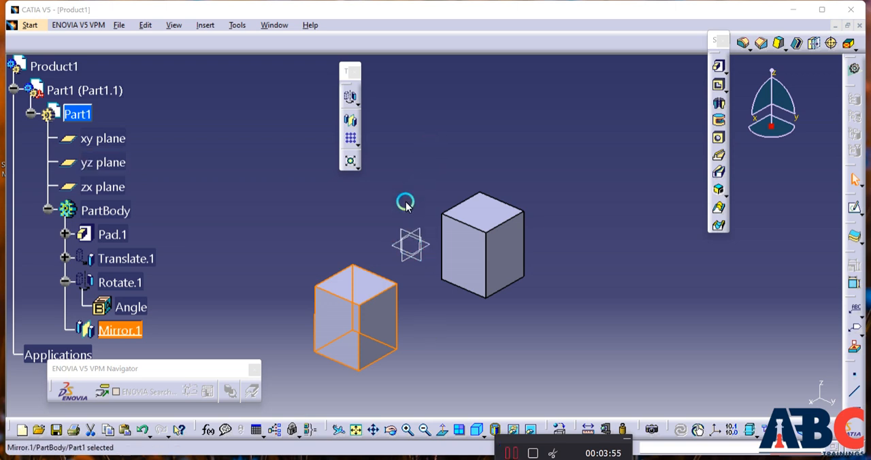
{"action": "left_click", "coordinate": [358, 215]}
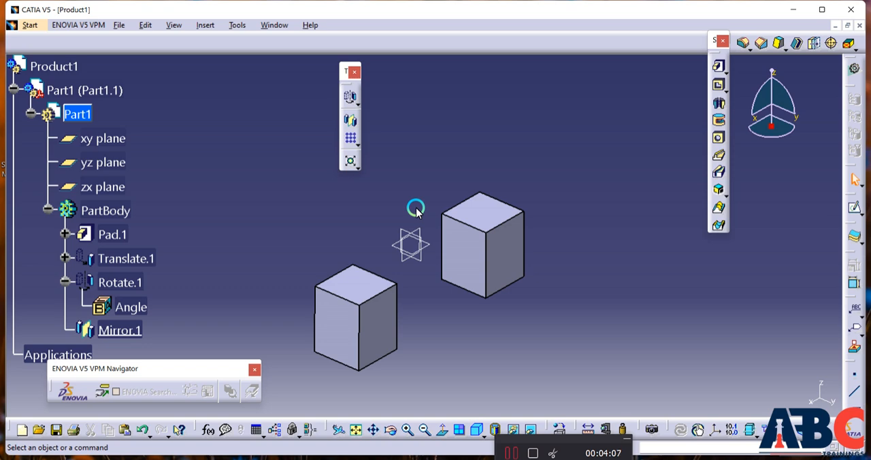
Review the body transformation commands, including Rotation, alongside the separate Mirror command
{"action": "left_click", "coordinate": [359, 107]}
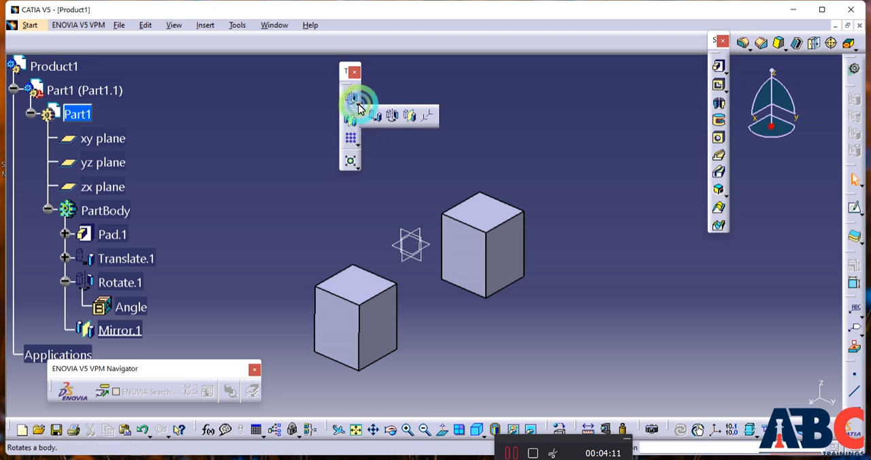
{"action": "left_click", "coordinate": [390, 116]}
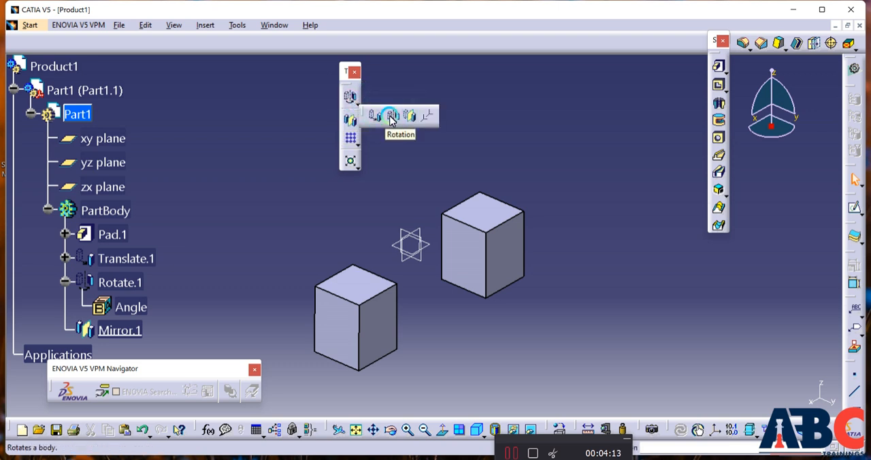
{"action": "left_click", "coordinate": [511, 452]}
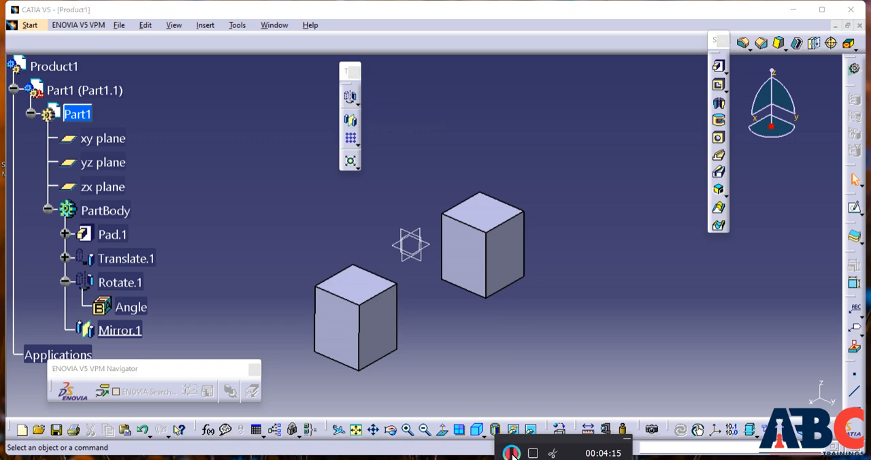
{"action": "left_click", "coordinate": [357, 104]}
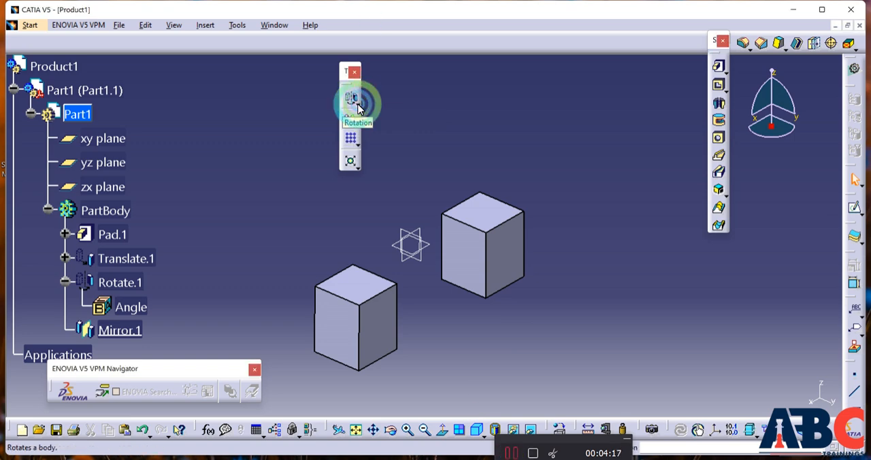
{"action": "left_click", "coordinate": [358, 104]}
{"action": "left_click", "coordinate": [394, 114]}
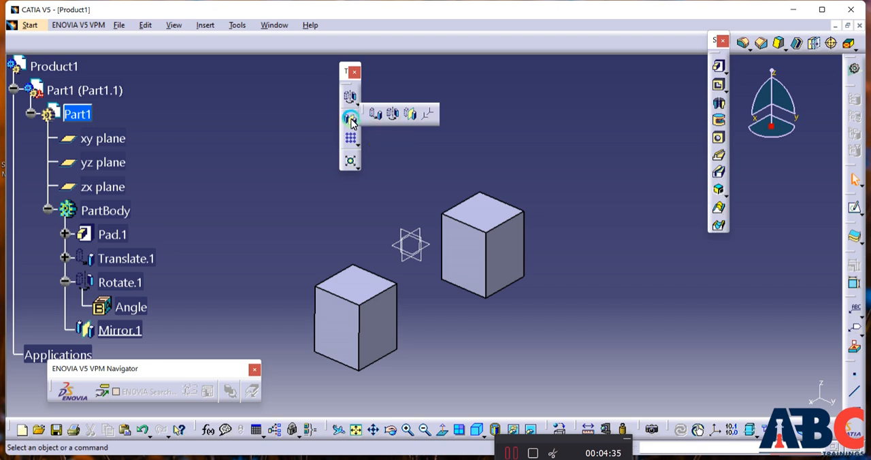
{"action": "left_click", "coordinate": [350, 120]}
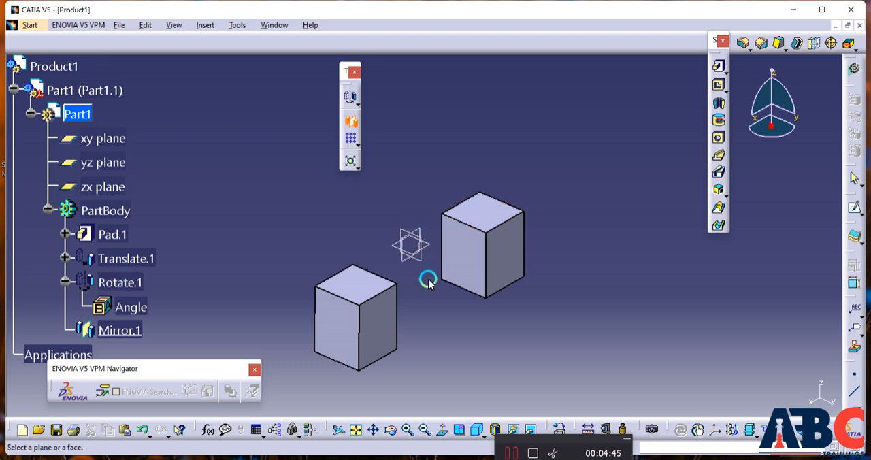
{"action": "left_click", "coordinate": [460, 328]}
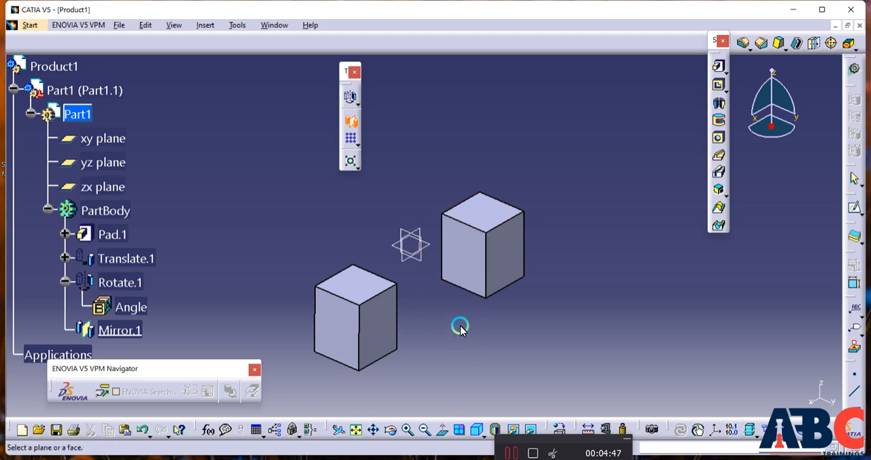